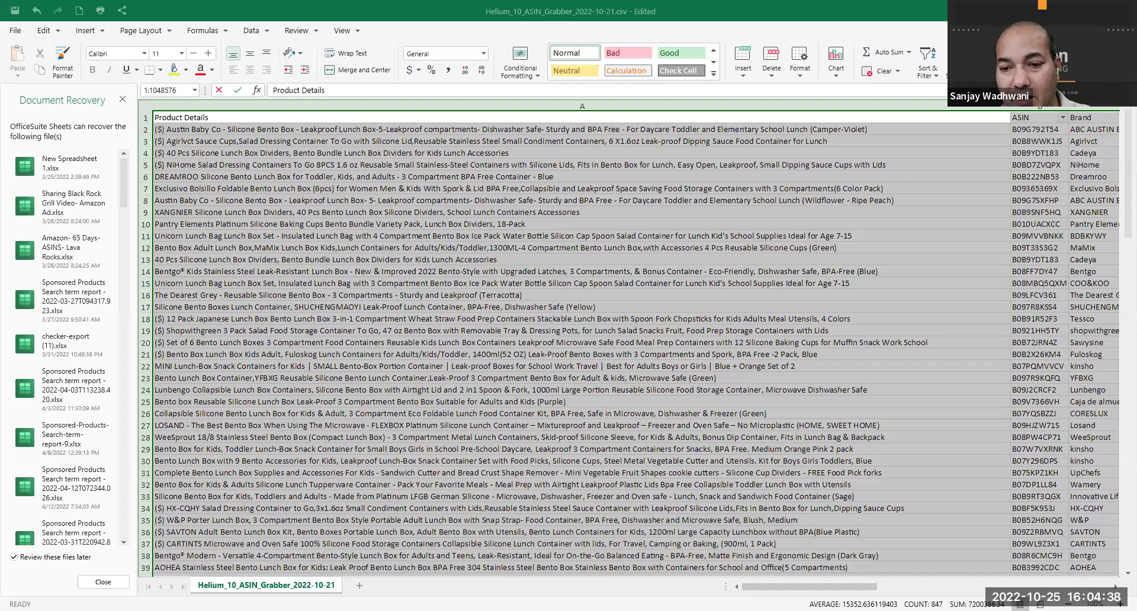
Load amazon.com in a new Chrome tab and scroll down the homepage
{"action": "mouse_move", "coordinate": [810, 587]}
{"action": "left_mouse_down"}
{"action": "mouse_move", "coordinate": [961, 589]}
{"action": "mouse_move", "coordinate": [903, 587]}
{"action": "left_mouse_up"}
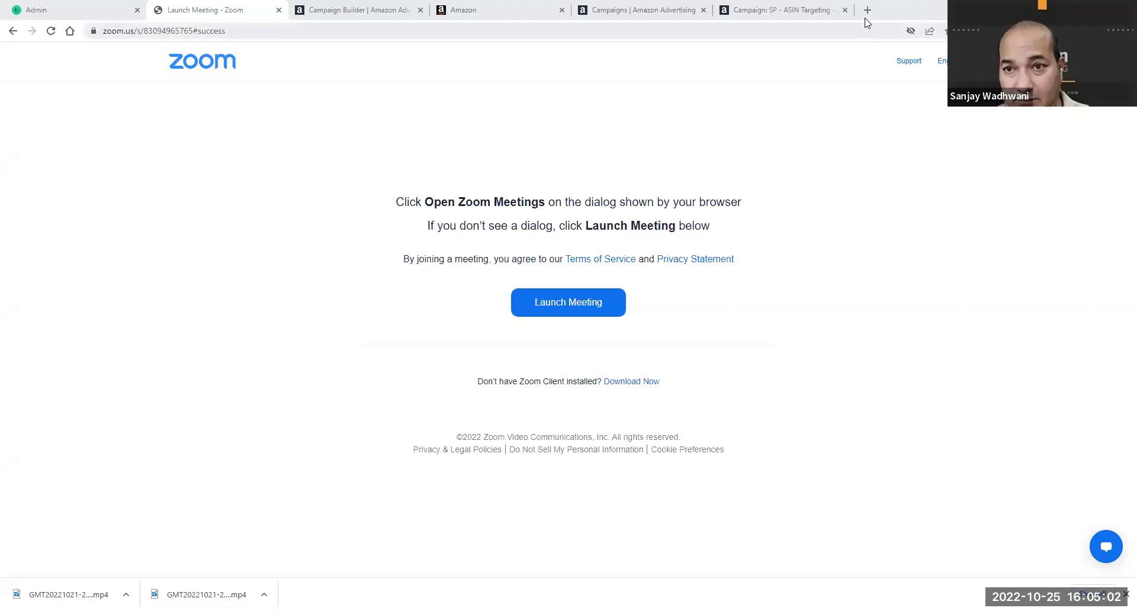
{"action": "left_click", "coordinate": [866, 8]}
{"action": "type", "text": "amazon"}
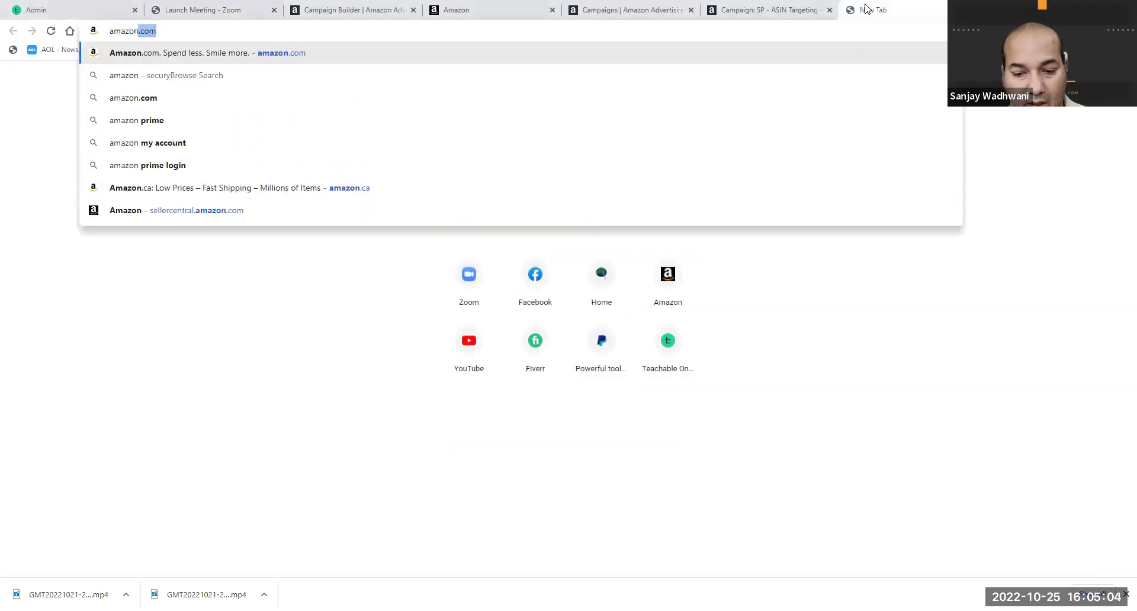
{"action": "type", "text": ".com"}
{"action": "key", "text": "Return"}
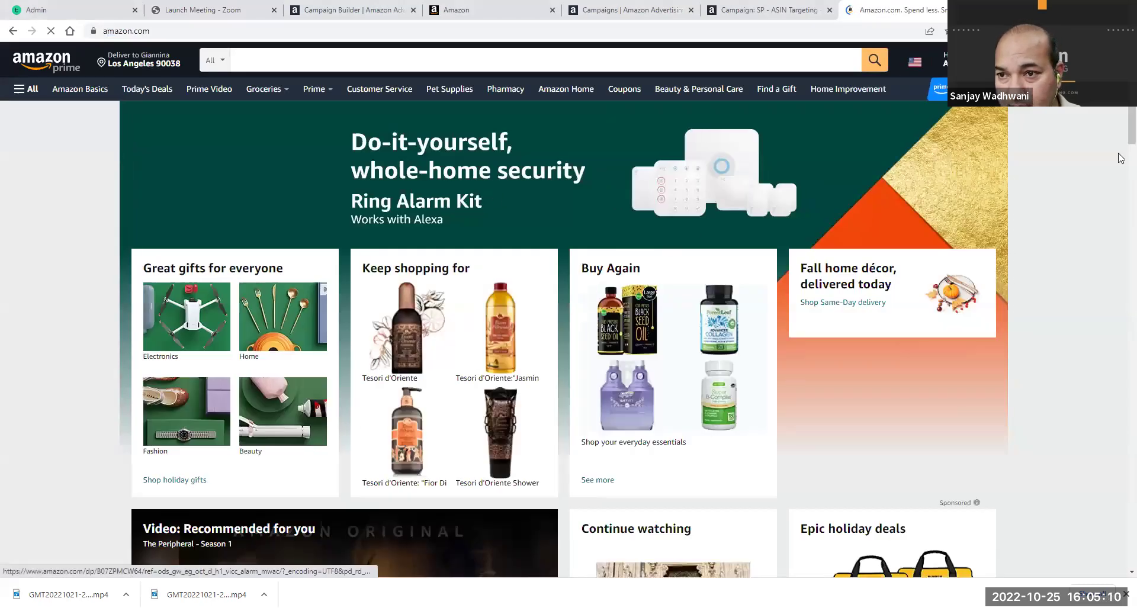
{"action": "scroll", "coordinate": [1121, 177], "scroll_direction": "down", "scroll_amount": 7}
{"action": "scroll", "coordinate": [1121, 236], "scroll_direction": "down", "scroll_amount": 6}
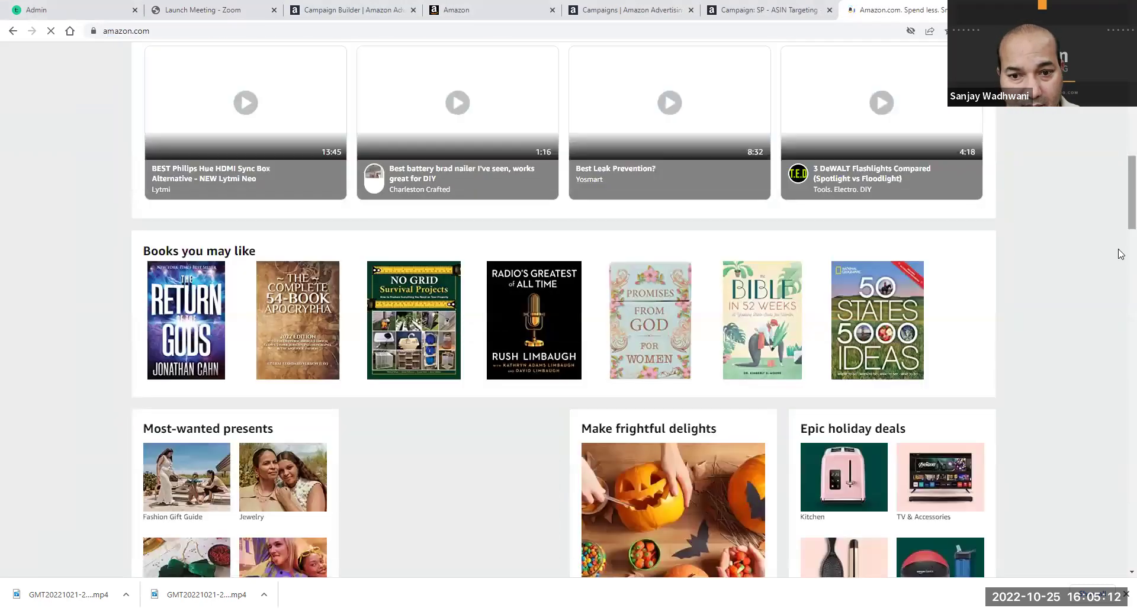
{"action": "scroll", "coordinate": [1122, 253], "scroll_direction": "down", "scroll_amount": 1}
{"action": "scroll", "coordinate": [1120, 254], "scroll_direction": "down", "scroll_amount": 4}
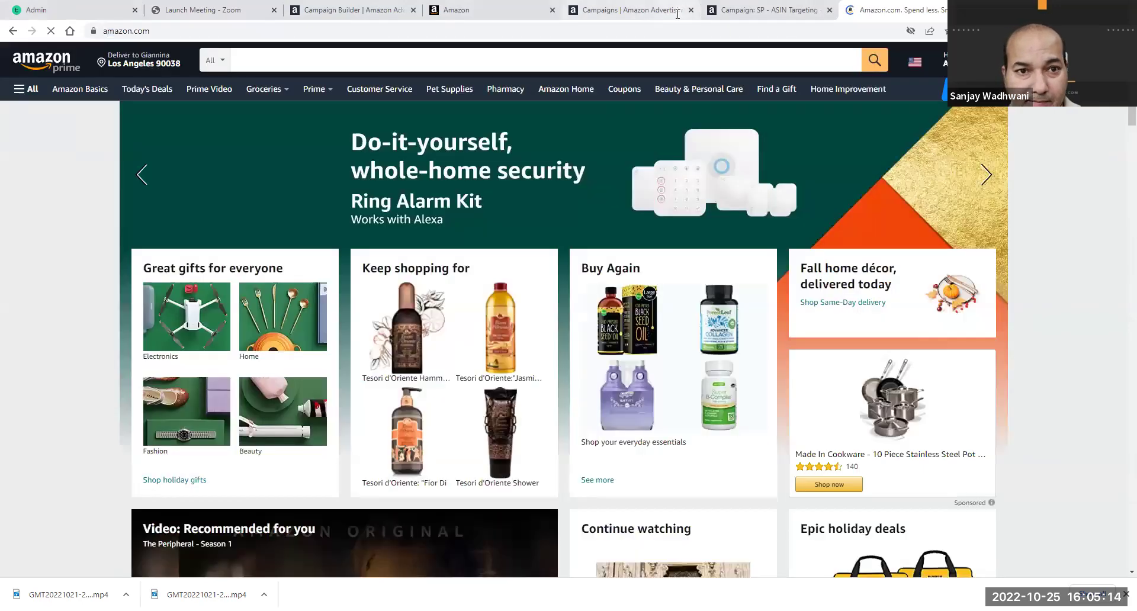
Search Amazon for 'bento lunch box'
{"action": "left_click", "coordinate": [395, 62]}
{"action": "type", "text": "be"}
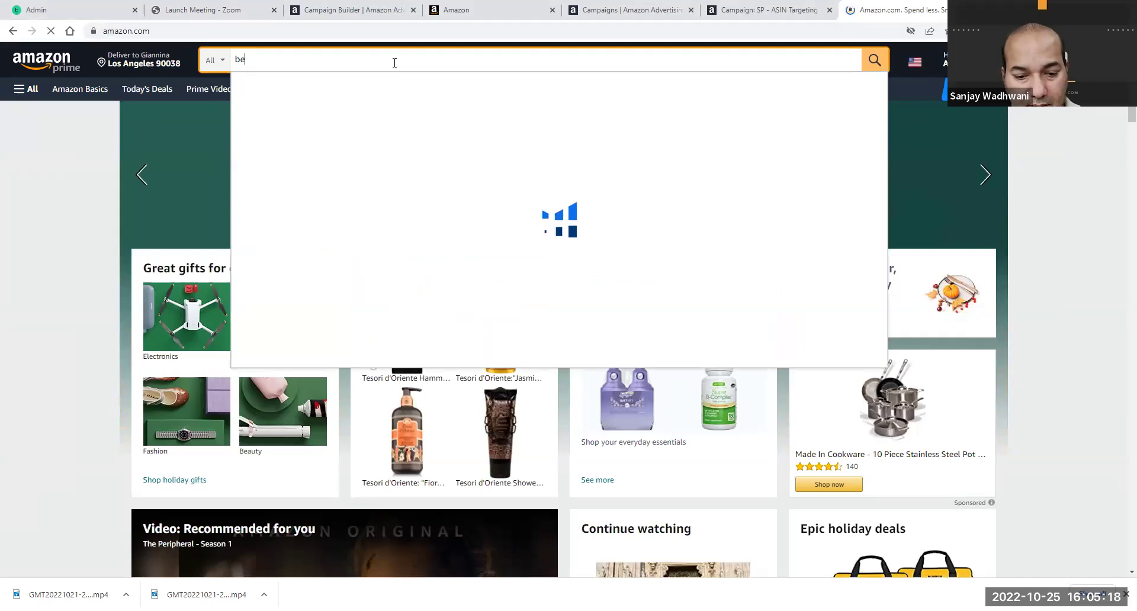
{"action": "type", "text": "nto lunch bo"}
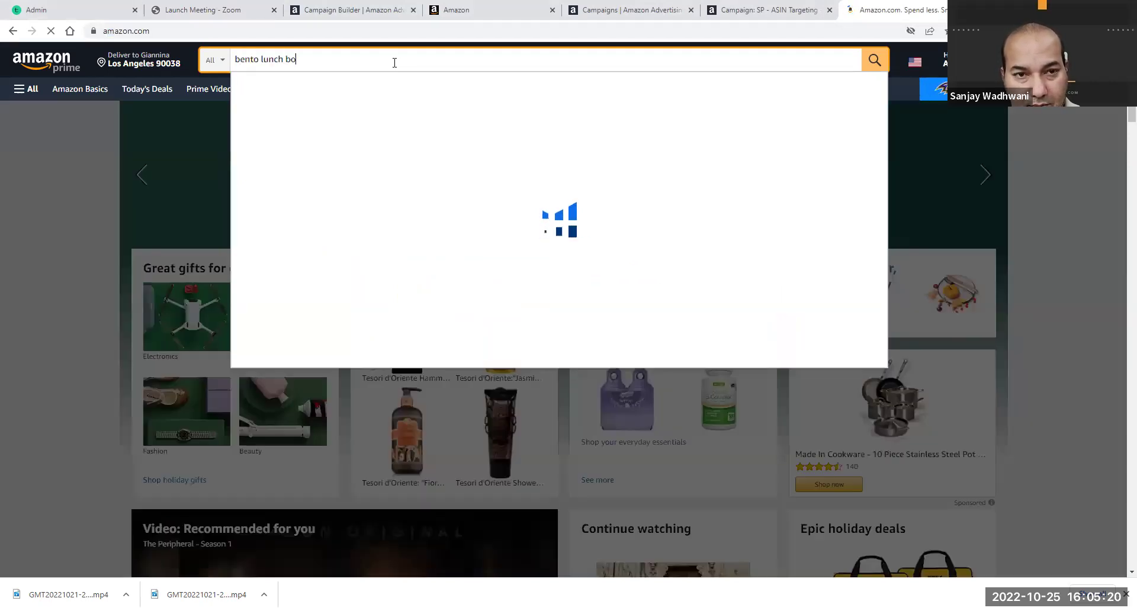
{"action": "type", "text": "x"}
{"action": "key", "text": "Return"}
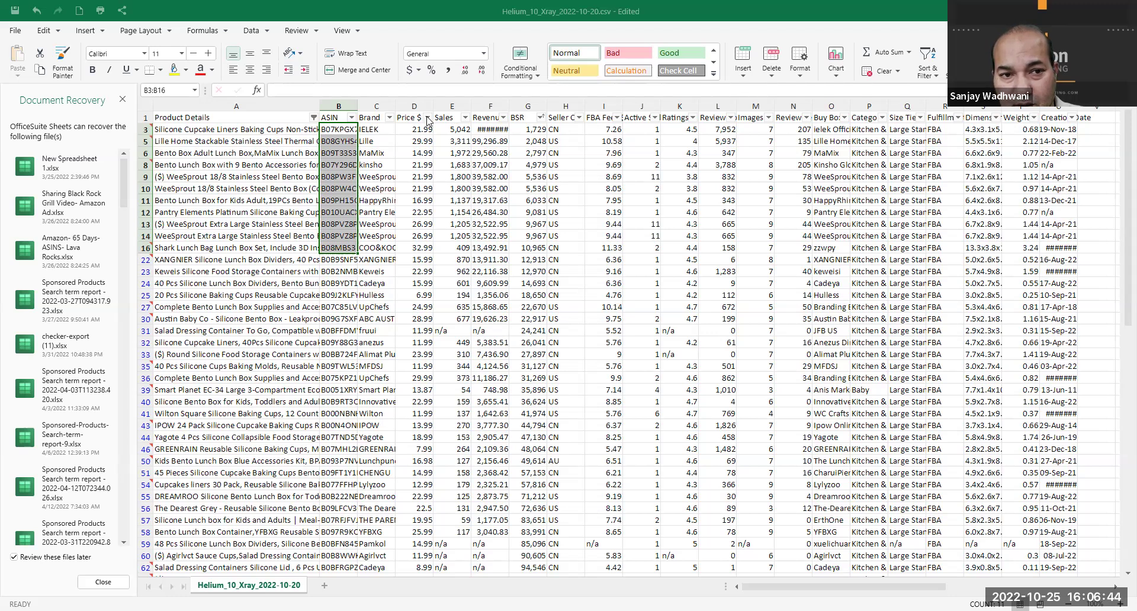
Filter the Price $ column to less than or equal to 16.99
{"action": "left_click", "coordinate": [427, 118]}
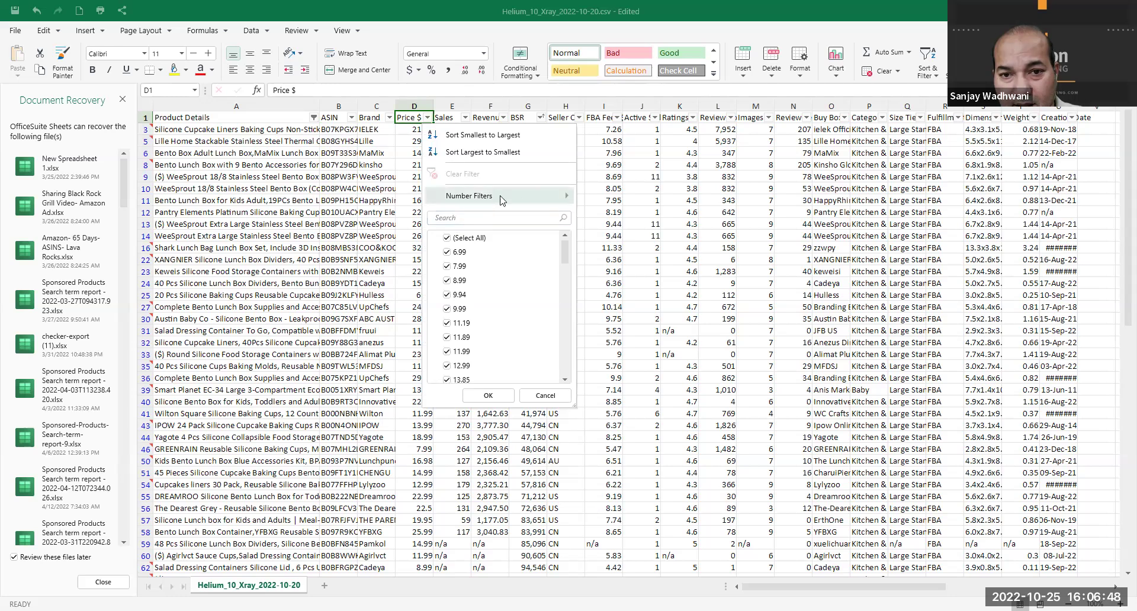
{"action": "mouse_move", "coordinate": [498, 195]}
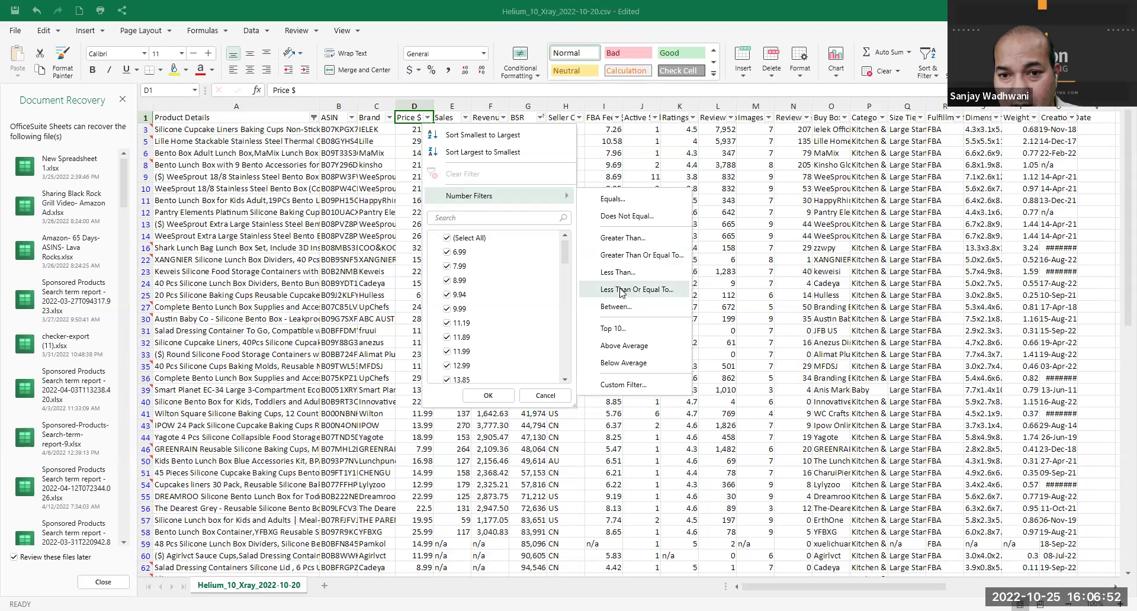
{"action": "left_click", "coordinate": [622, 290]}
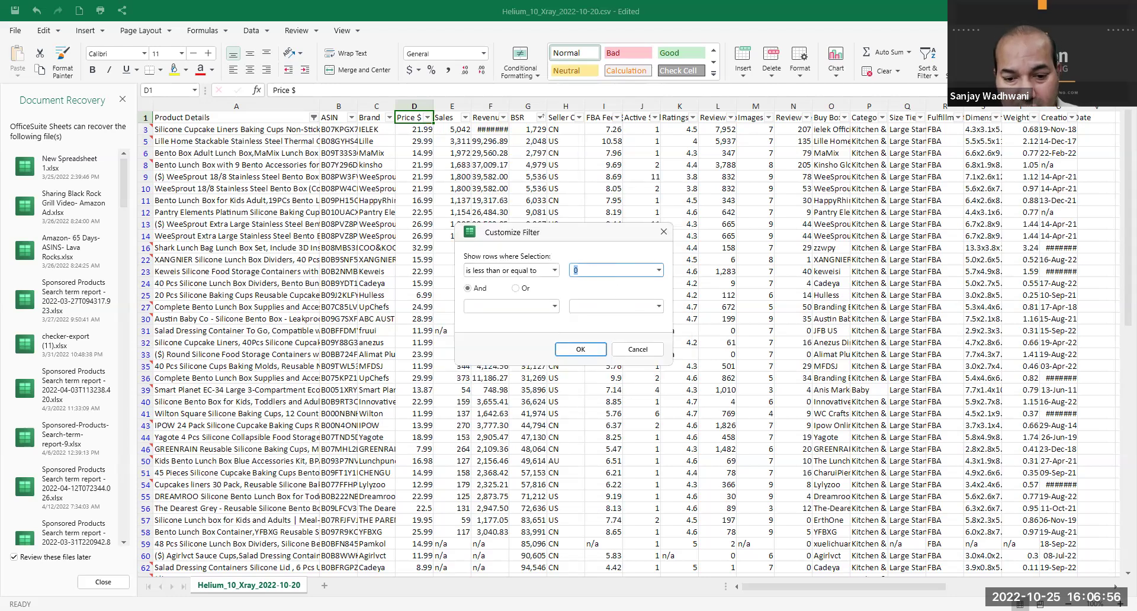
{"action": "type", "text": "17."}
{"action": "key", "text": "BackSpace"}
{"action": "key", "text": "BackSpace"}
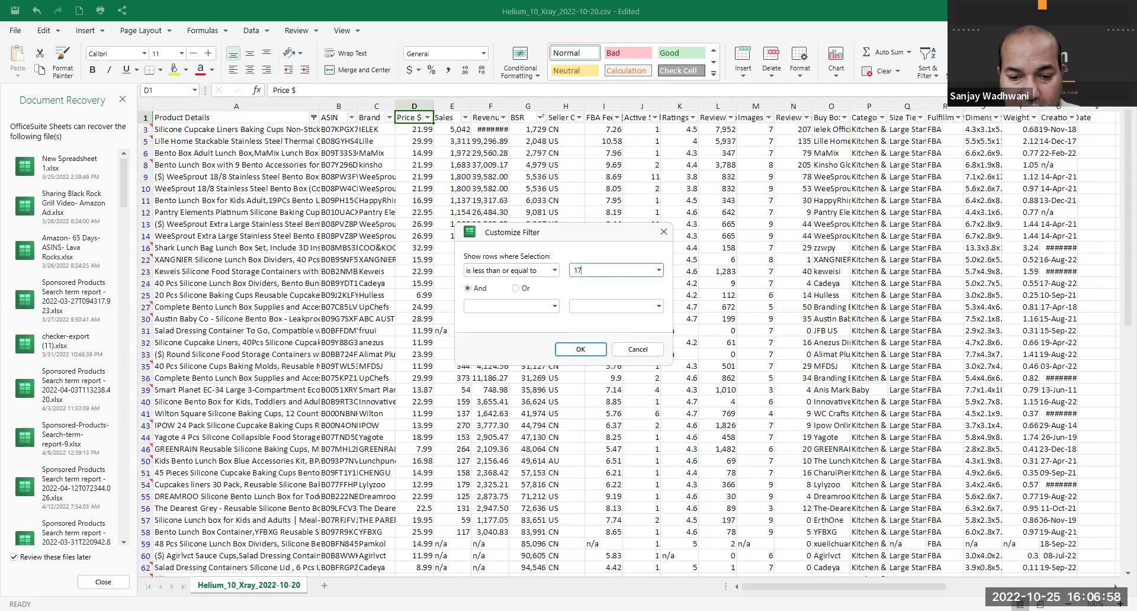
{"action": "type", "text": "6"}
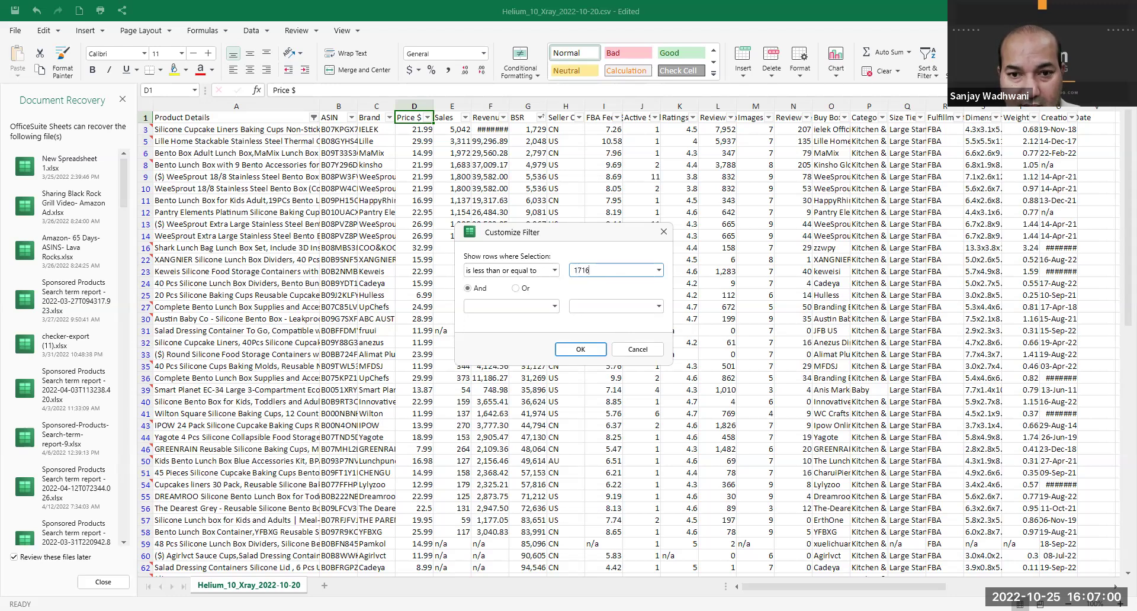
{"action": "key", "text": "BackSpace"}
{"action": "key", "text": "BackSpace"}
{"action": "key", "text": "BackSpace"}
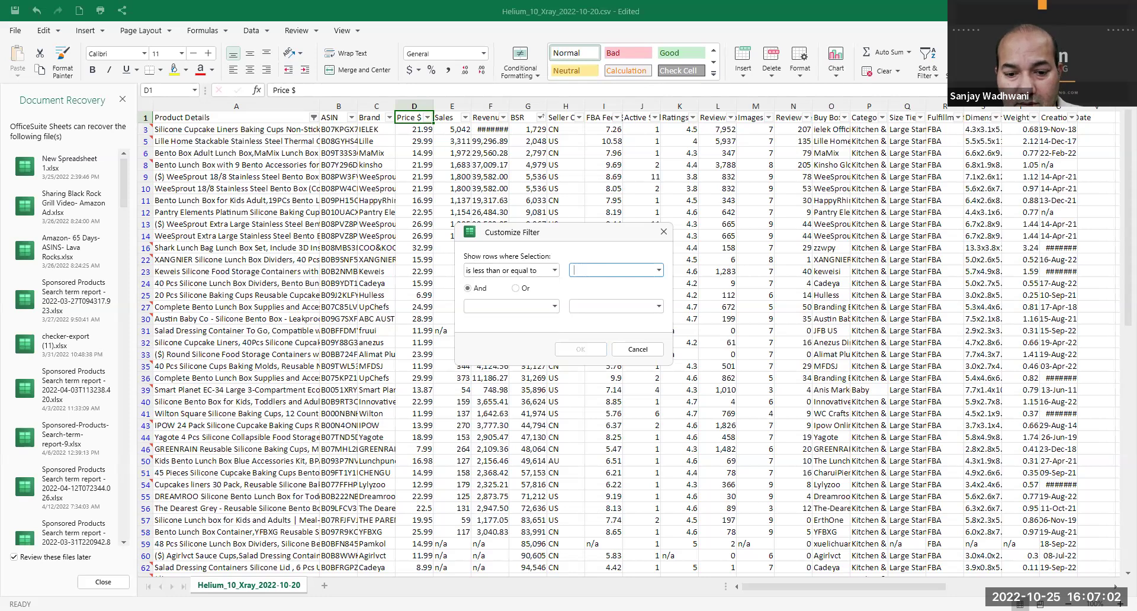
{"action": "type", "text": "16.99"}
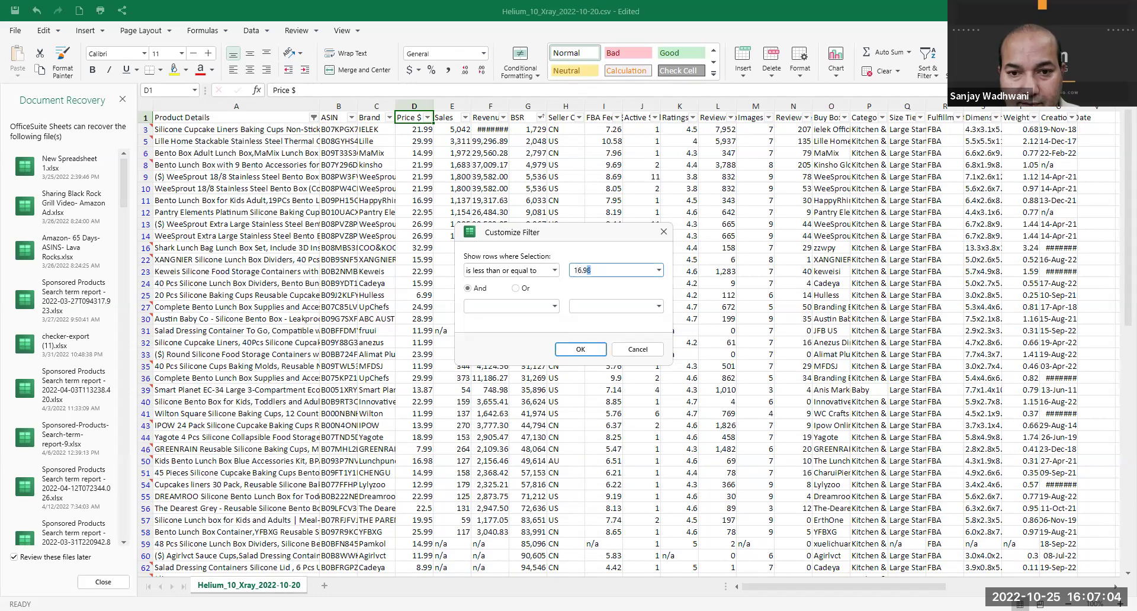
{"action": "left_click", "coordinate": [583, 351]}
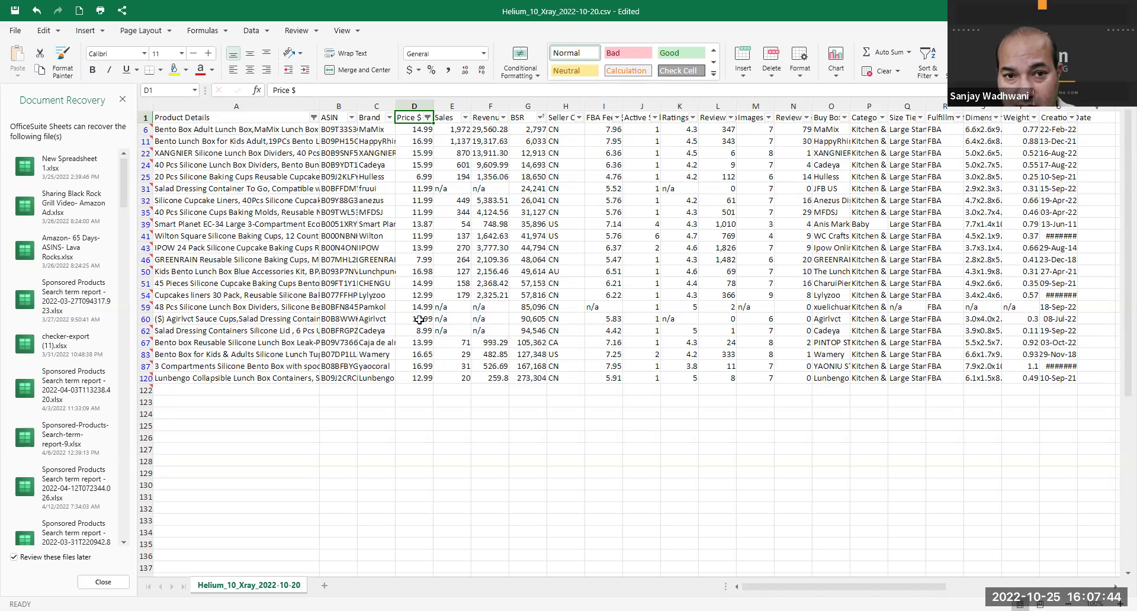
Copy the whole ASIN column (column B) of the filtered list
{"action": "left_click", "coordinate": [340, 106]}
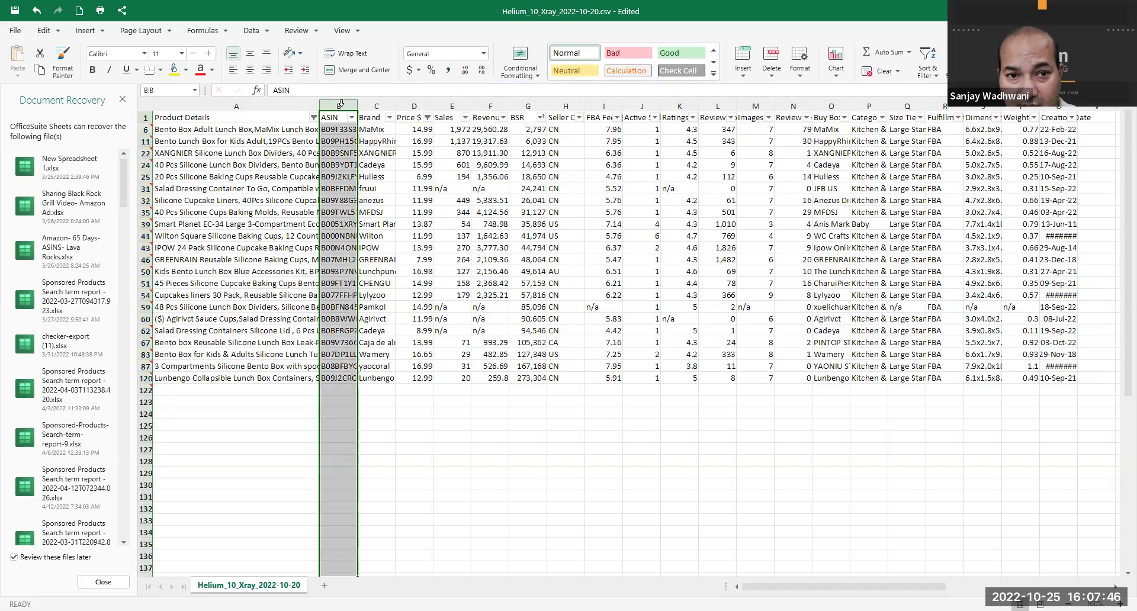
{"action": "right_click", "coordinate": [337, 173]}
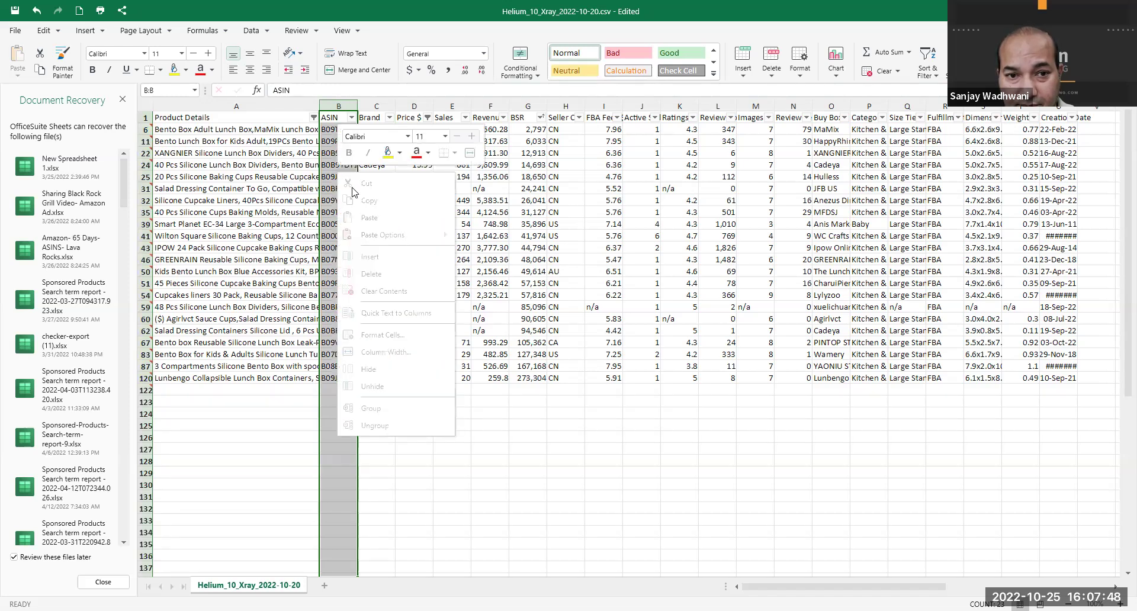
{"action": "left_click", "coordinate": [368, 202]}
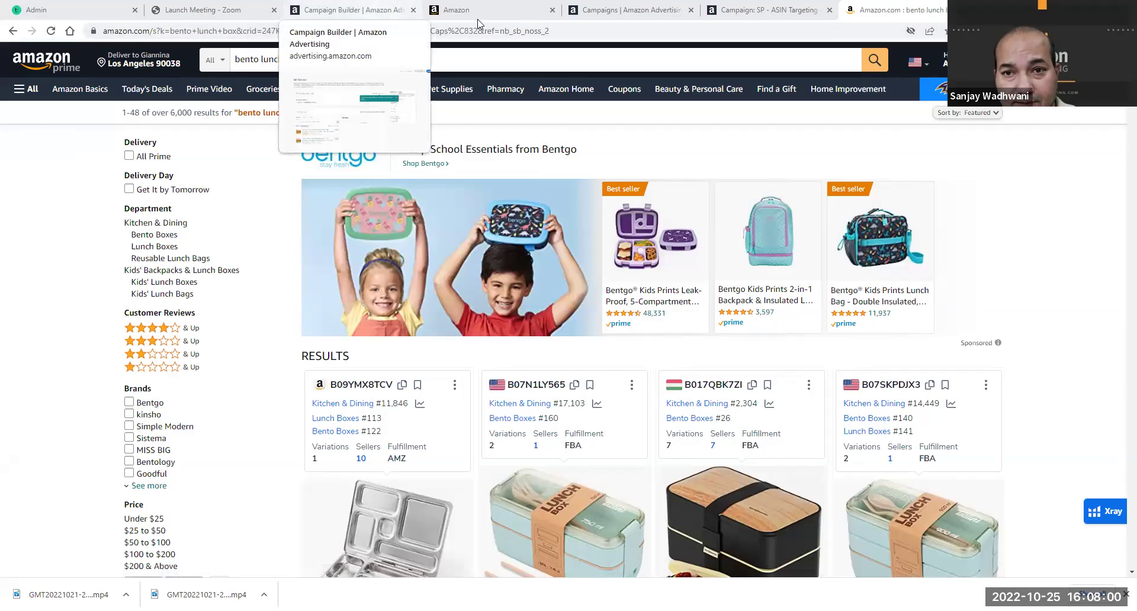
Open Add negative keywords for the SP - ASIN Targeting - Orders - 10/24/2022 campaign
{"action": "left_click", "coordinate": [739, 6]}
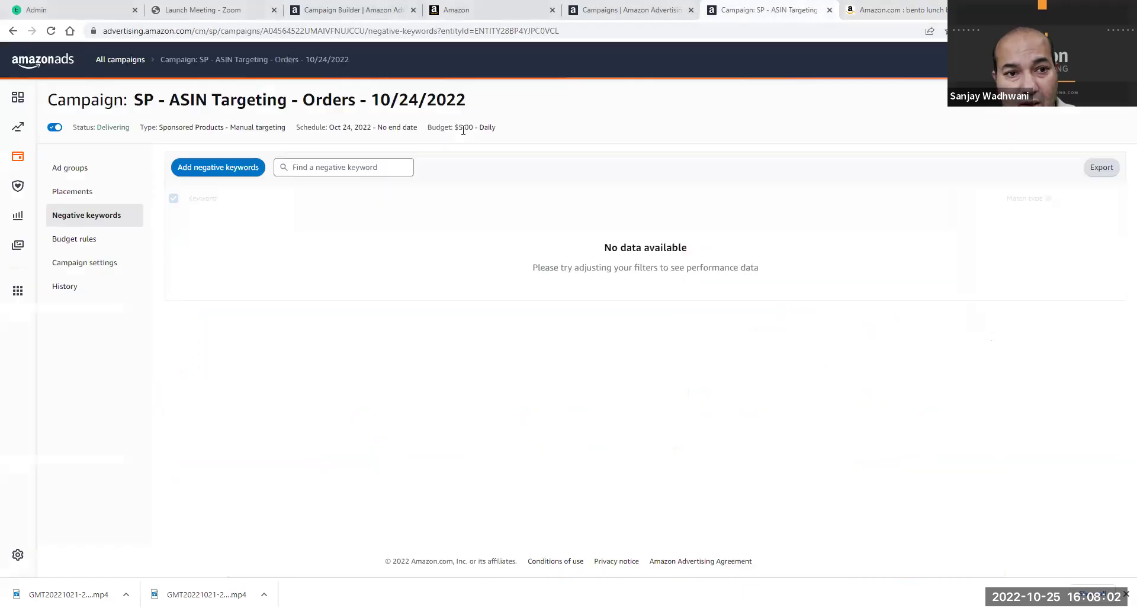
{"action": "left_click", "coordinate": [236, 169]}
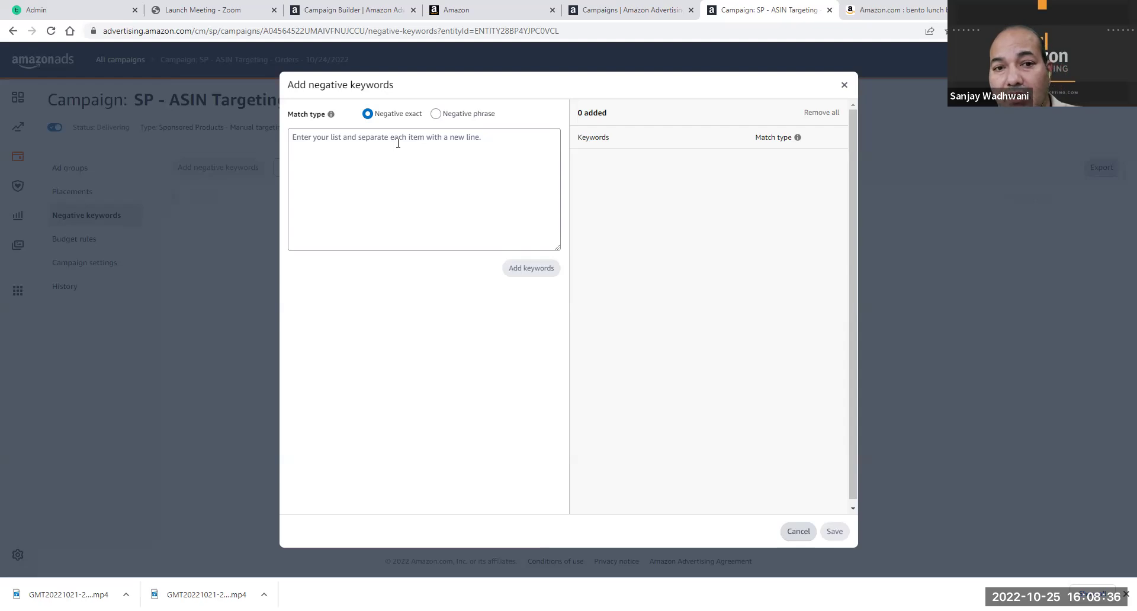
Cancel the Add negative keywords dialog with nothing added
{"action": "left_click", "coordinate": [799, 532]}
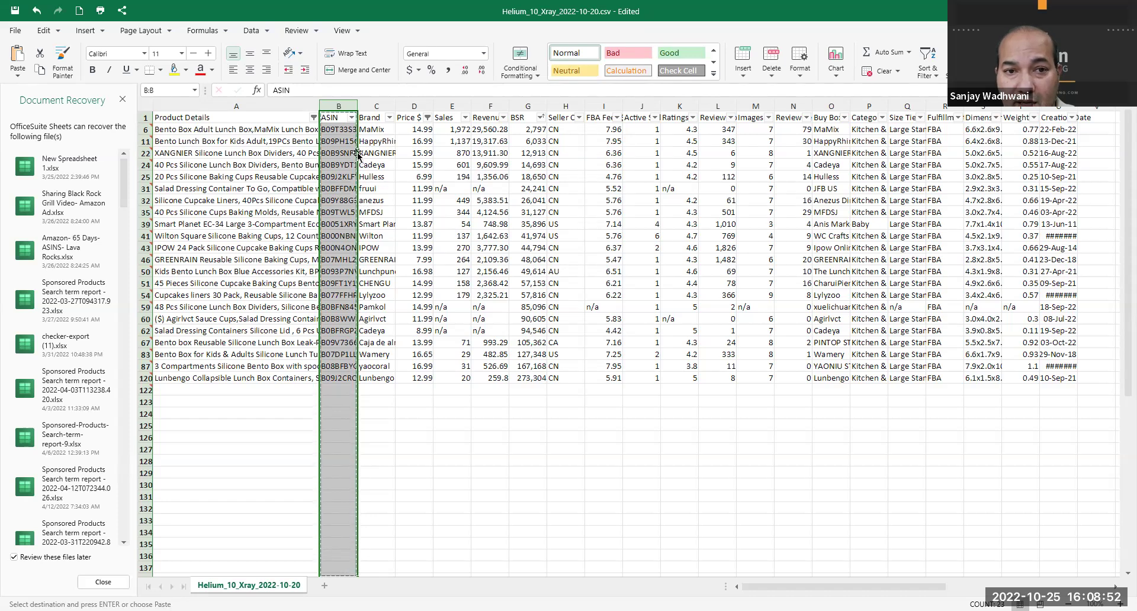
Select the Brand column (column C) and dismiss its context menu
{"action": "left_click", "coordinate": [384, 106]}
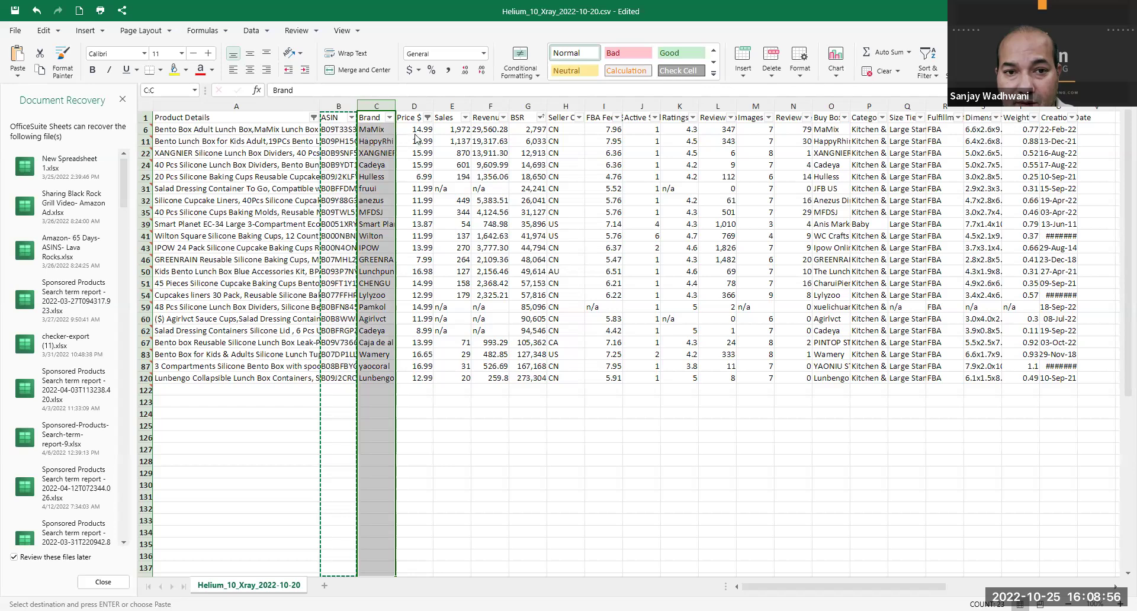
{"action": "right_click", "coordinate": [420, 139]}
{"action": "key", "text": "Escape"}
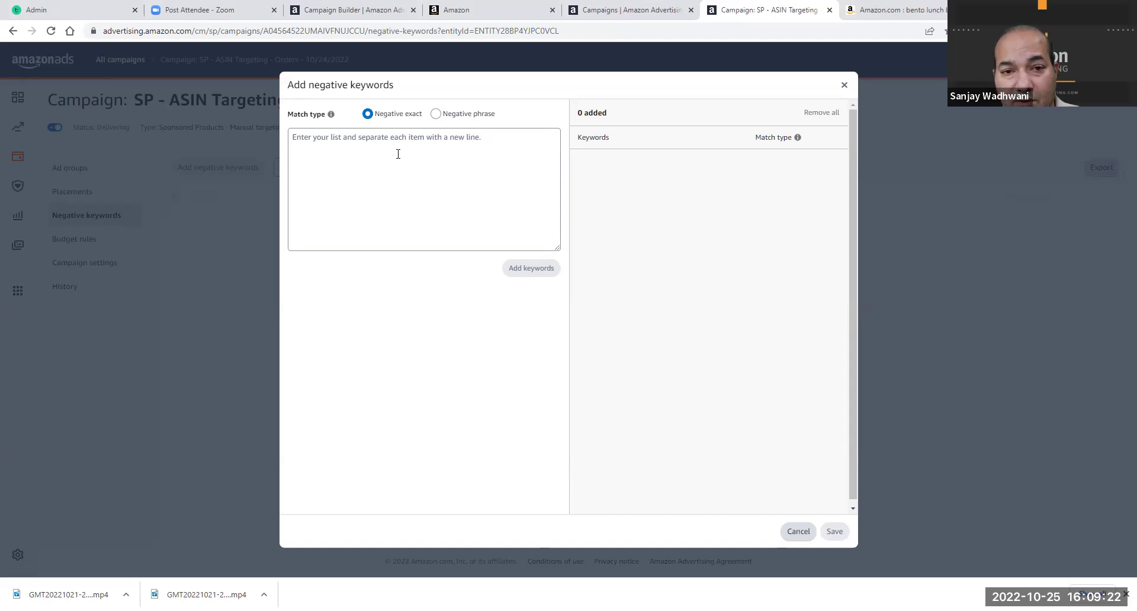
Choose Negative phrase matching and paste the copied brand list into the keyword box
{"action": "left_click", "coordinate": [436, 114]}
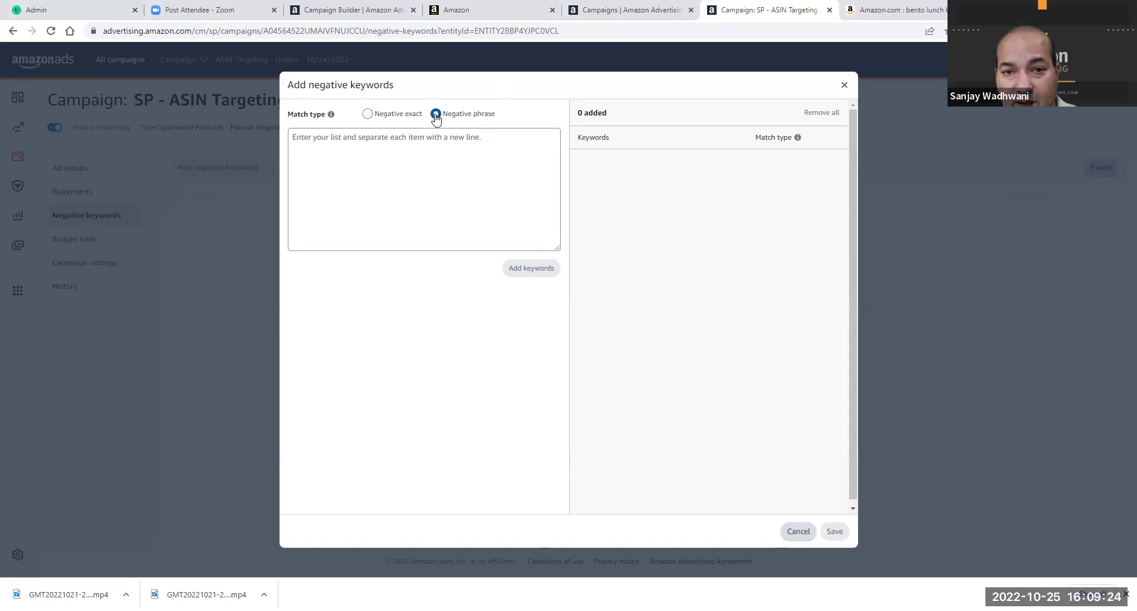
{"action": "right_click", "coordinate": [377, 144]}
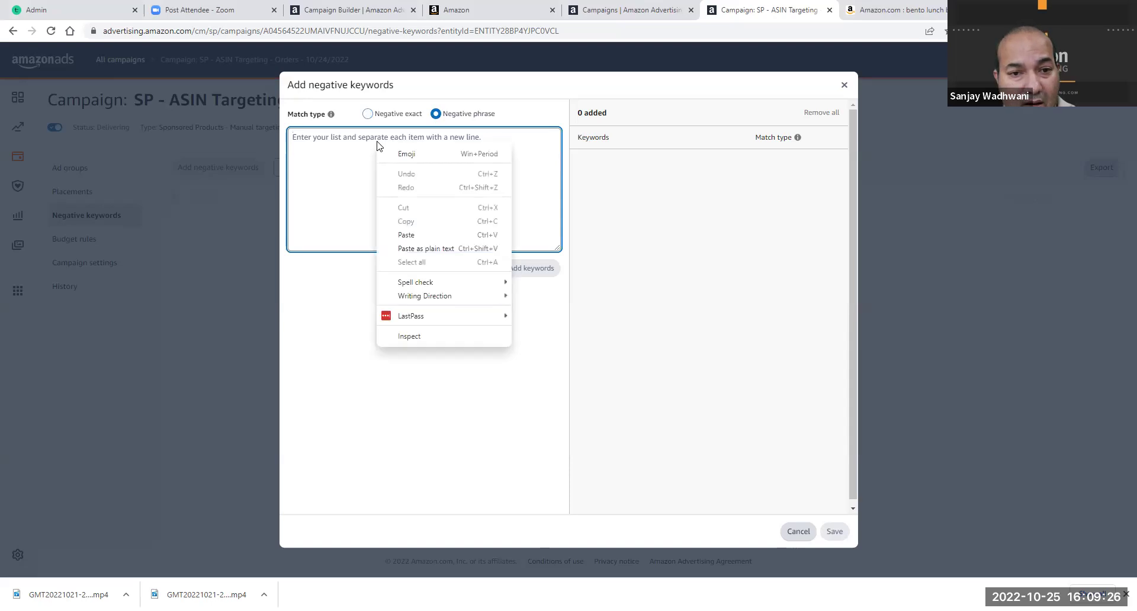
{"action": "left_click", "coordinate": [410, 237]}
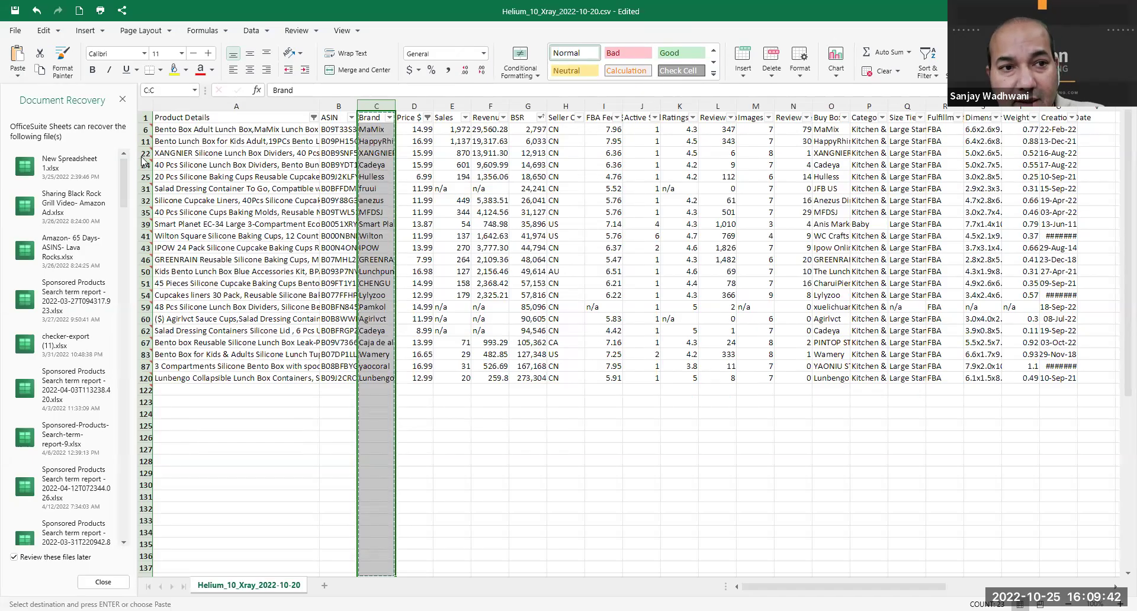
Undo the last filter and filter Review Count to greater than 126
{"action": "left_click", "coordinate": [42, 16]}
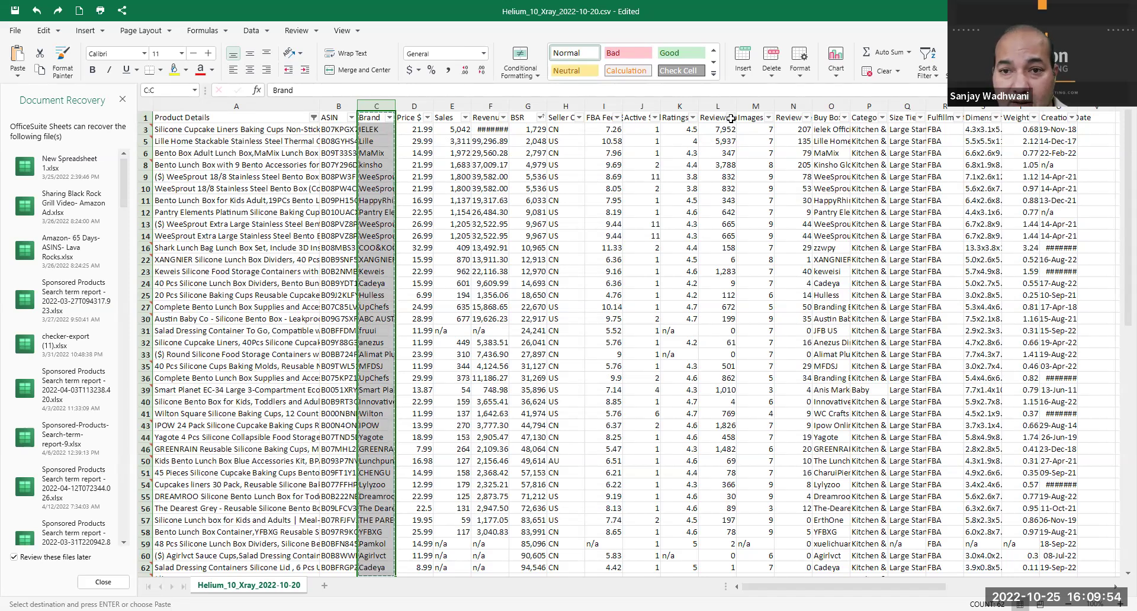
{"action": "left_click", "coordinate": [732, 118]}
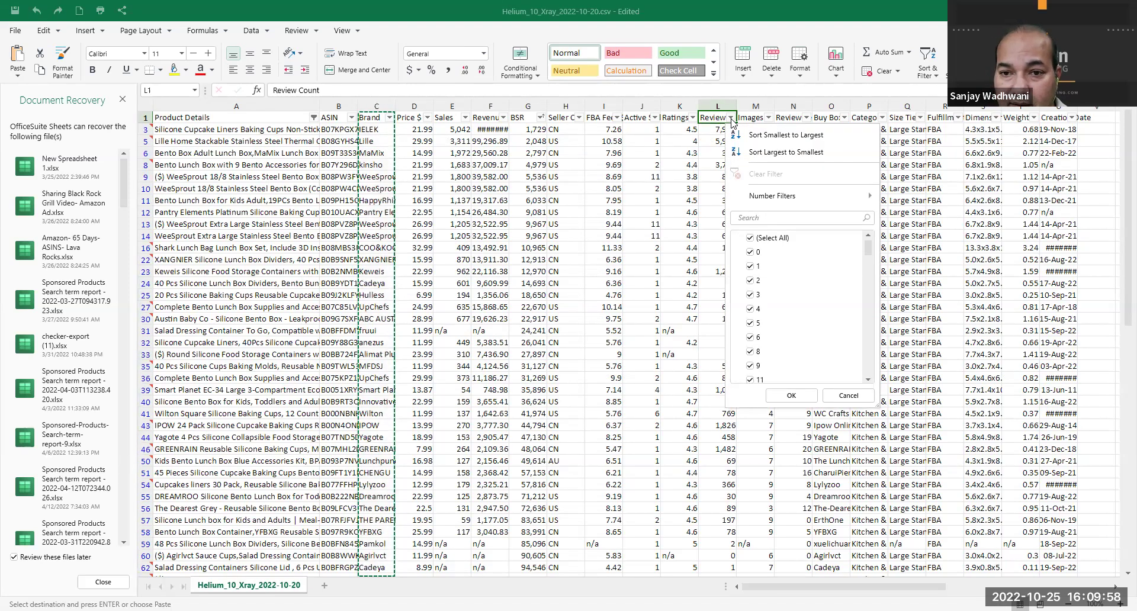
{"action": "left_click", "coordinate": [759, 199]}
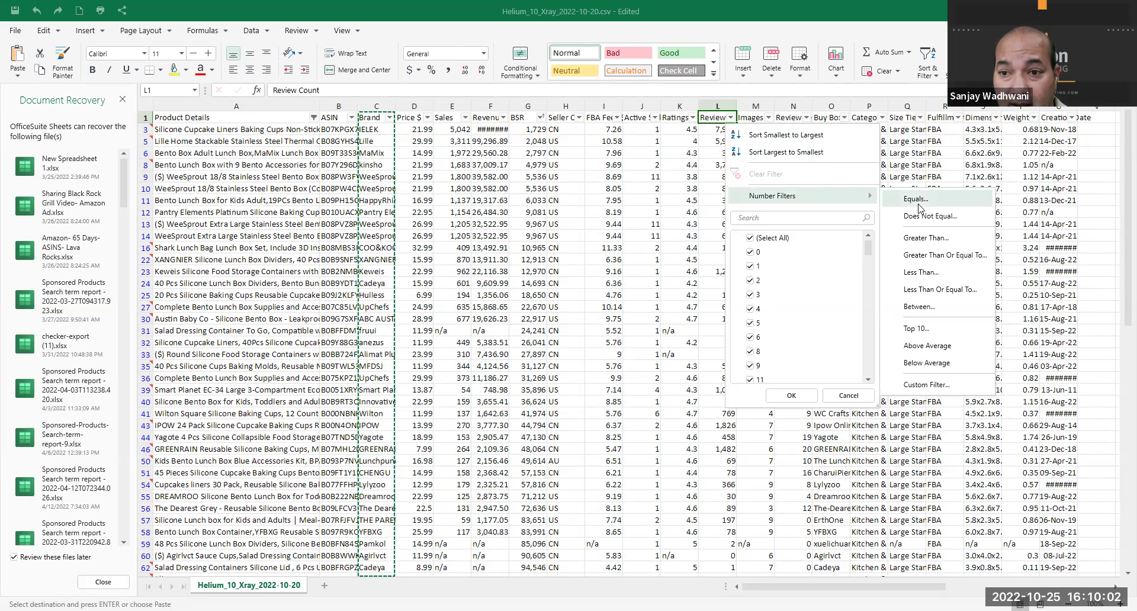
{"action": "left_click", "coordinate": [922, 238]}
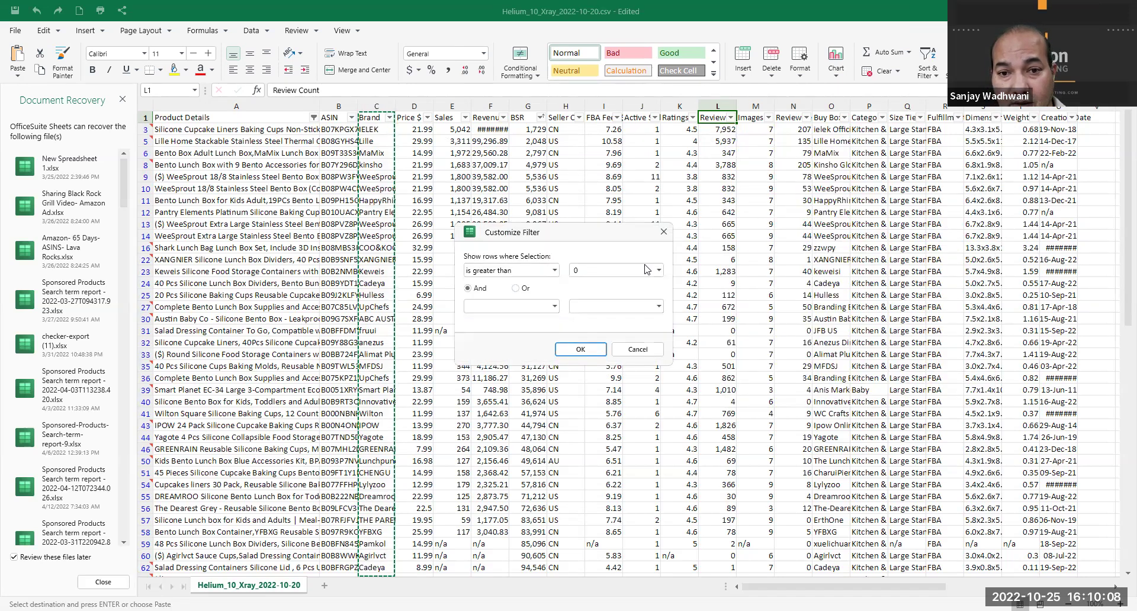
{"action": "left_click", "coordinate": [644, 270]}
{"action": "type", "text": "0"}
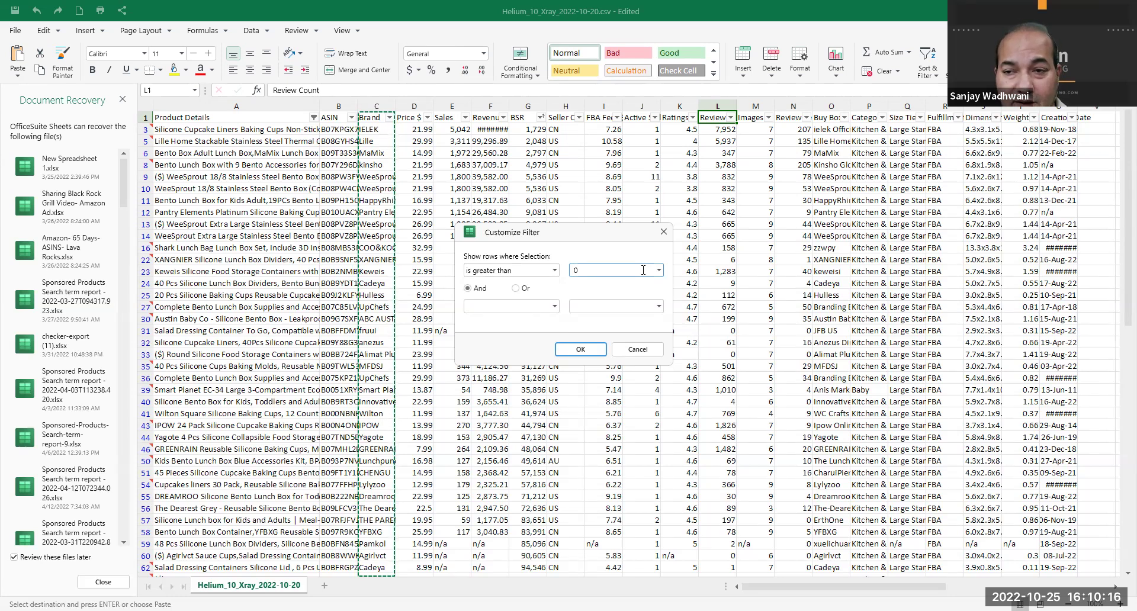
{"action": "double_click", "coordinate": [604, 270]}
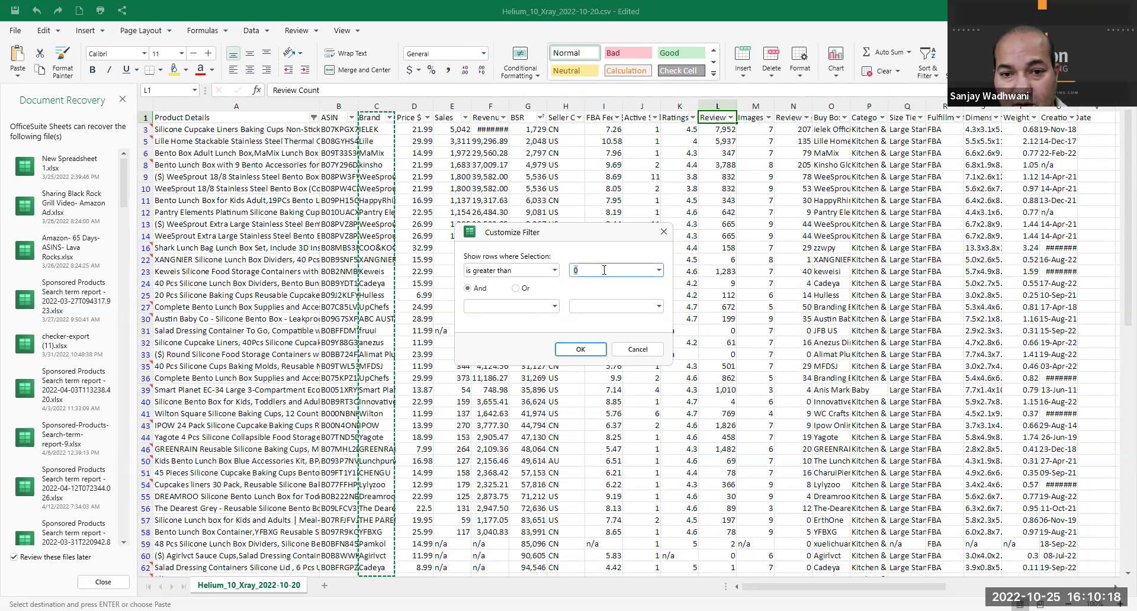
{"action": "type", "text": "12"}
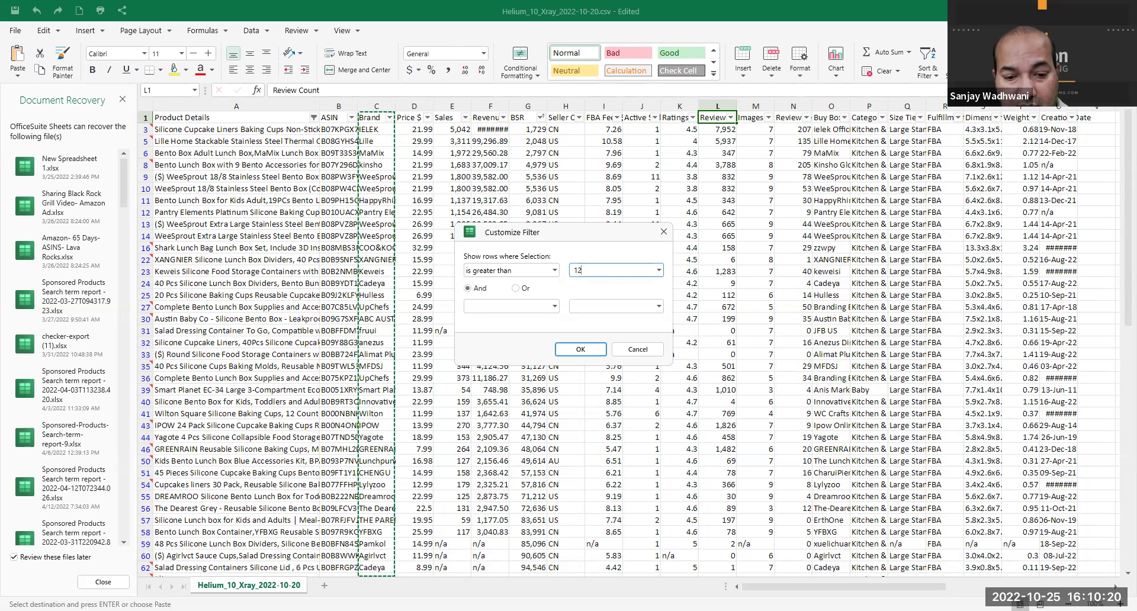
{"action": "type", "text": "6"}
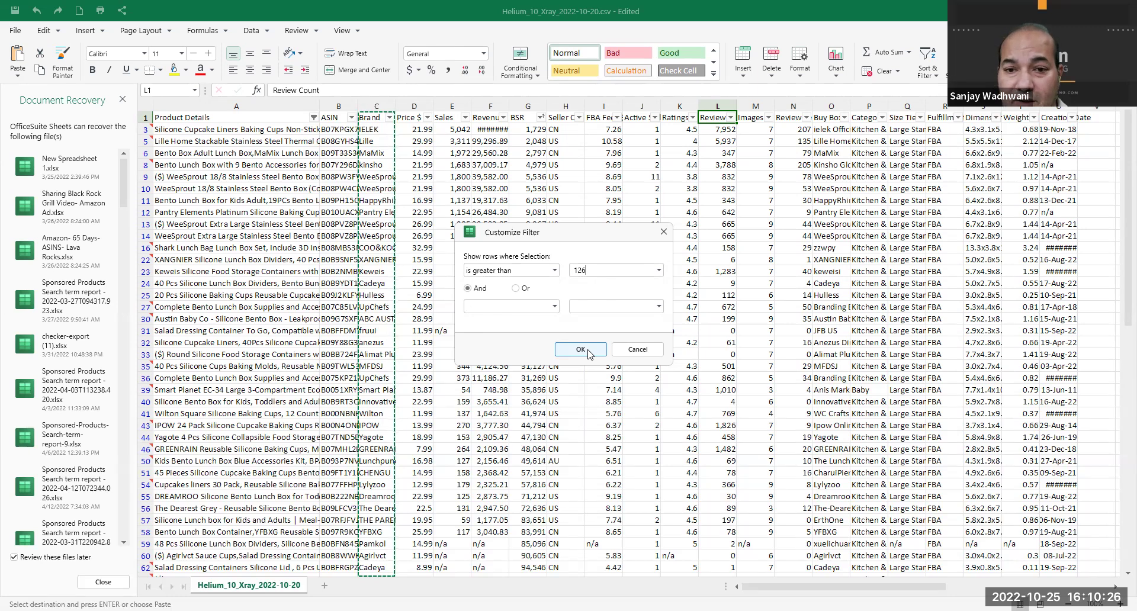
{"action": "left_click", "coordinate": [588, 350]}
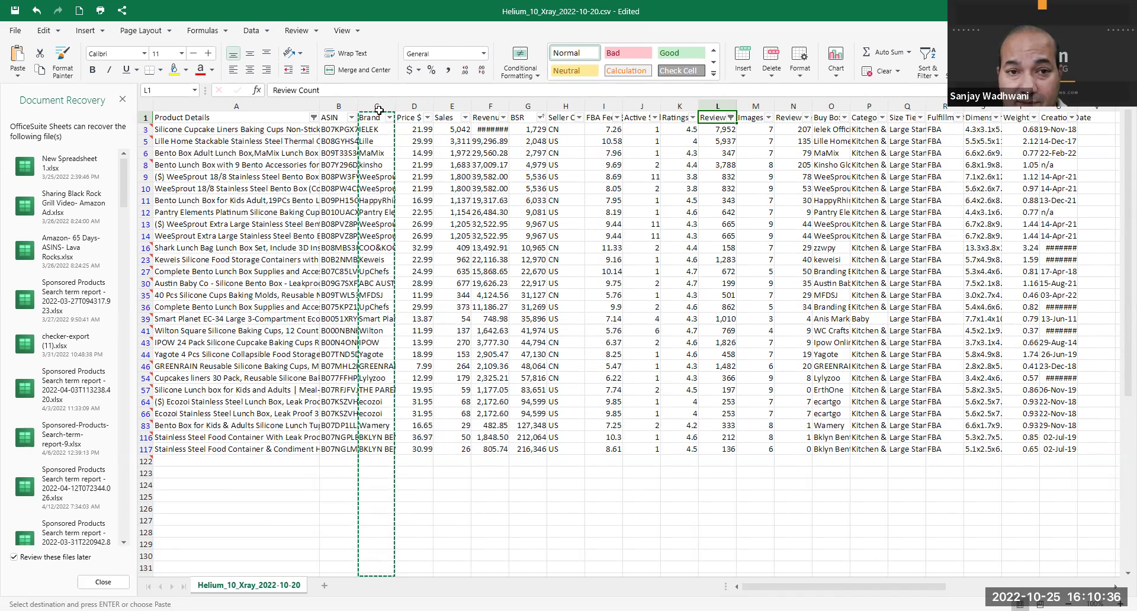
Copy the visible brand names in the Brand column (column C)
{"action": "left_click", "coordinate": [379, 106]}
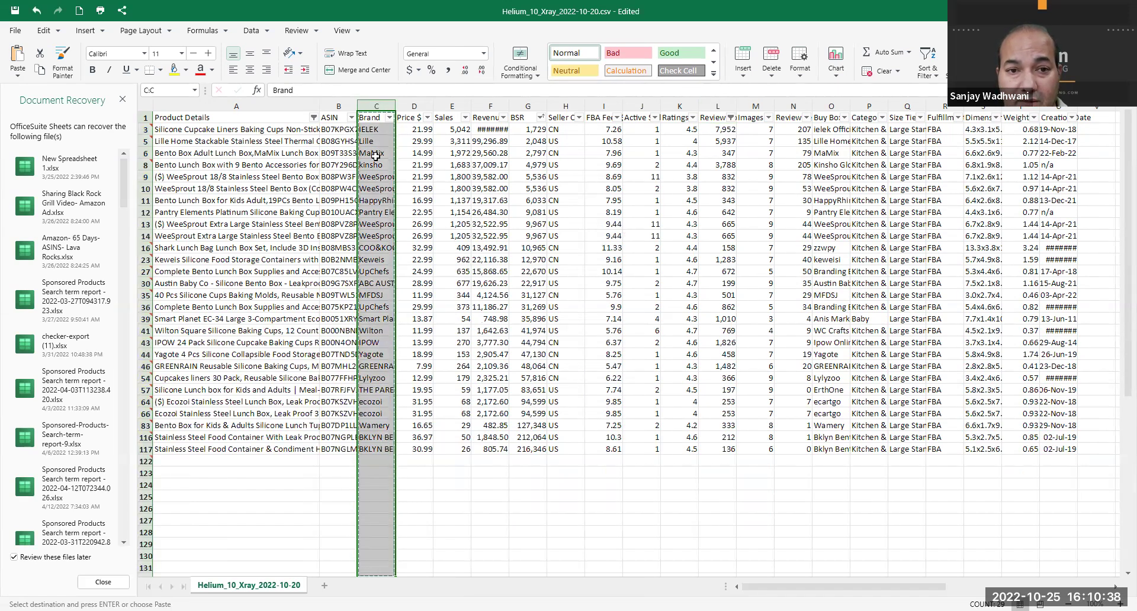
{"action": "right_click", "coordinate": [375, 156]}
{"action": "left_click", "coordinate": [695, 519]}
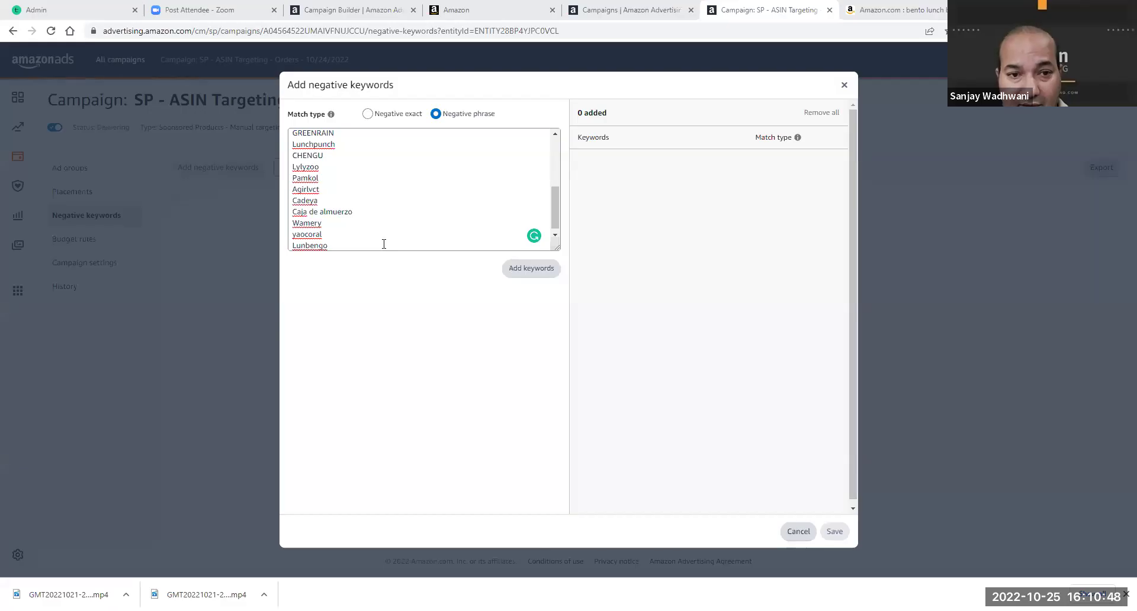
Paste the filtered brands and add them, accepting 34 of 52 as negative phrase keywords
{"action": "left_click", "coordinate": [384, 244]}
{"action": "right_click", "coordinate": [363, 249]}
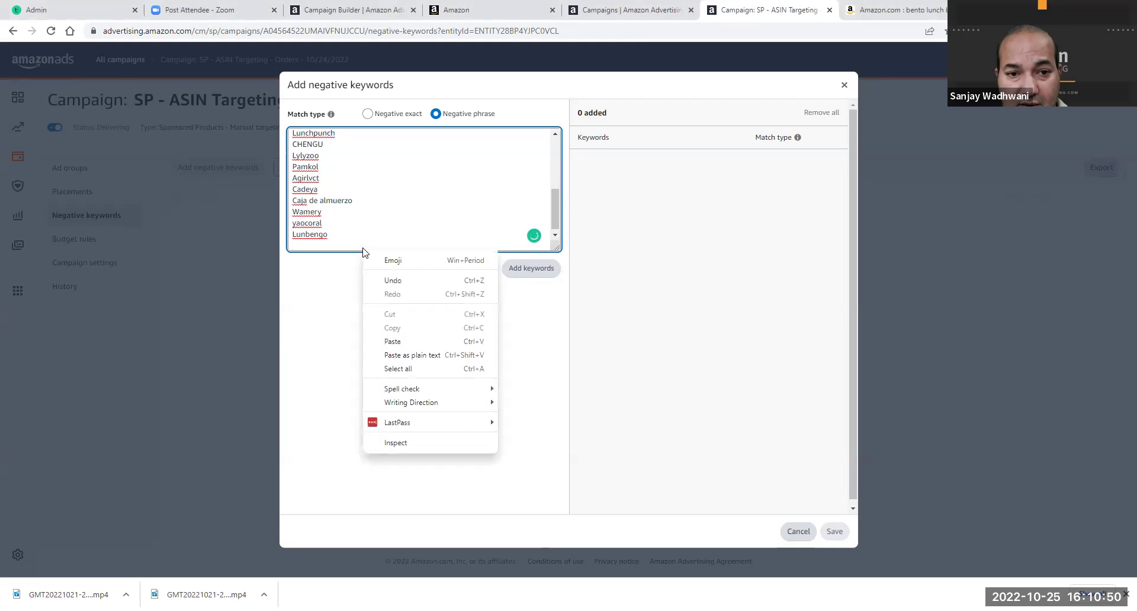
{"action": "left_click", "coordinate": [398, 339]}
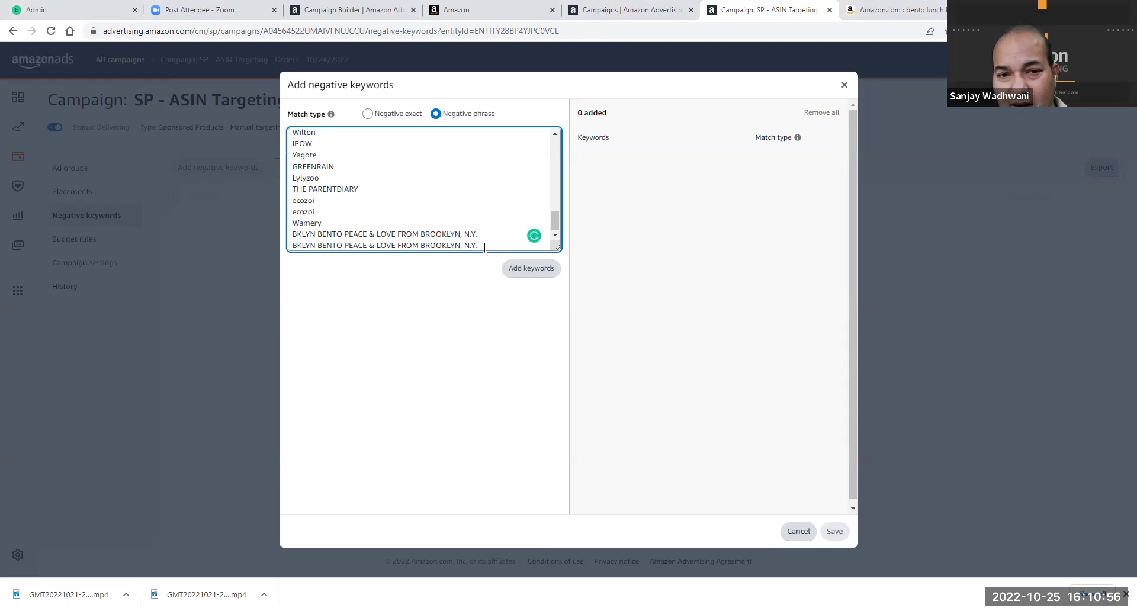
{"action": "left_click", "coordinate": [531, 268]}
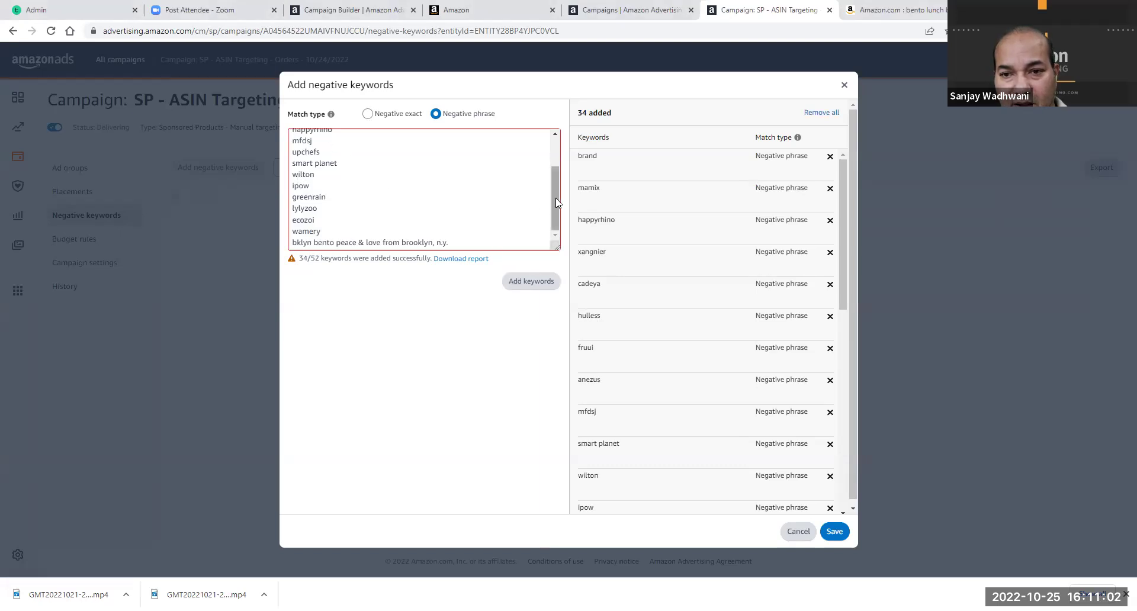
{"action": "left_click_drag", "start_coordinate": [557, 203], "coordinate": [555, 146]}
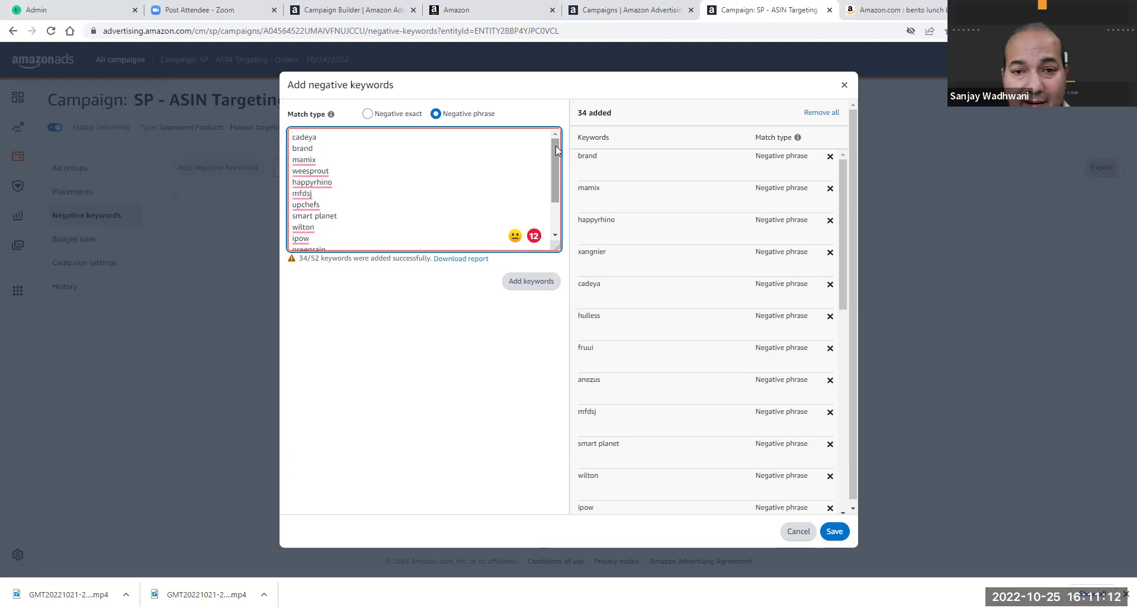
Remove the stray 'brand' keyword, leaving 33 negative phrase keywords in the added list
{"action": "left_click", "coordinate": [830, 157]}
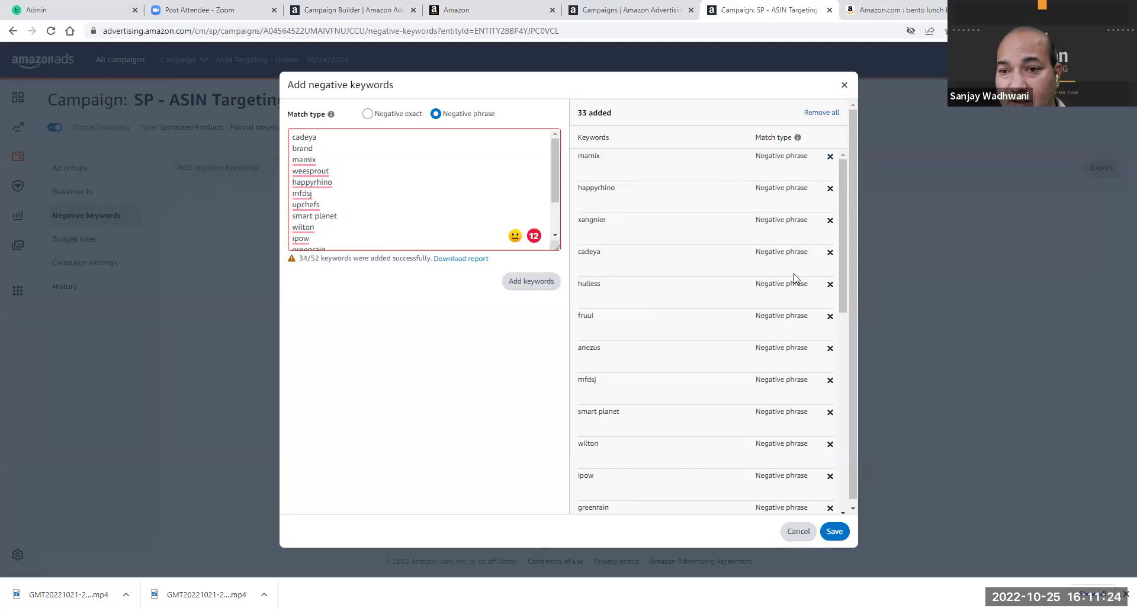
{"action": "left_click_drag", "start_coordinate": [839, 228], "coordinate": [853, 480]}
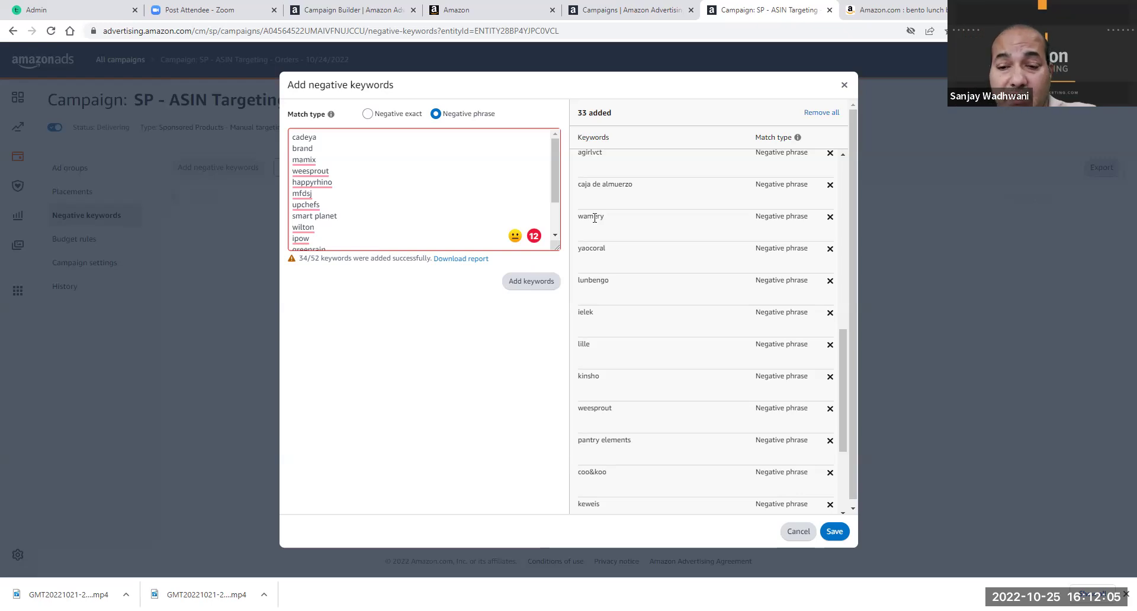
Cancel the Add negative keywords dialog, discarding the 33 keywords unsaved
{"action": "left_click", "coordinate": [804, 531]}
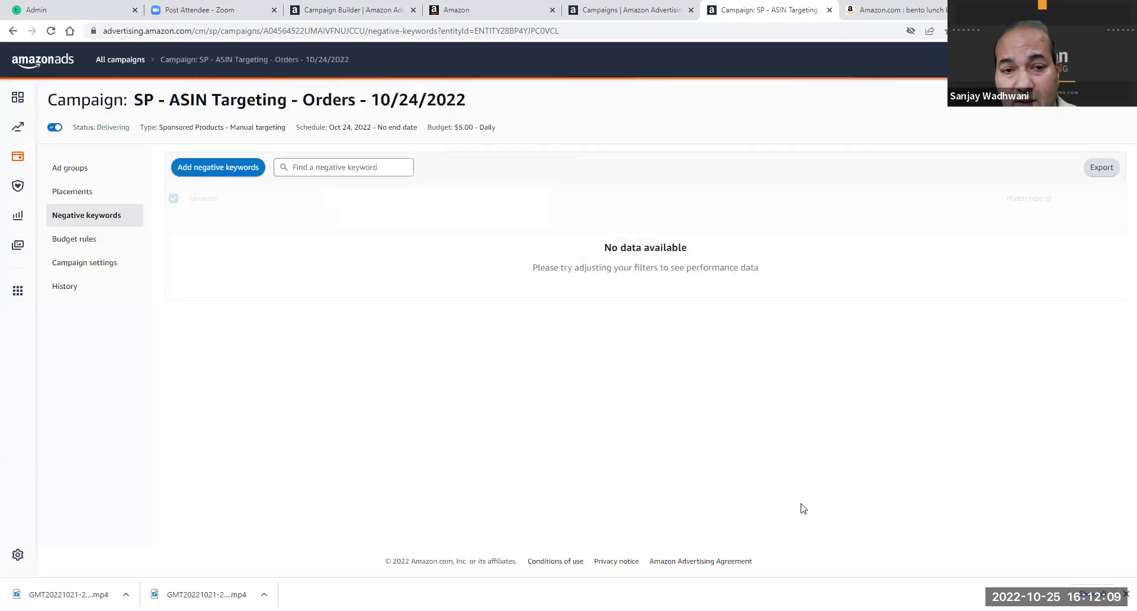